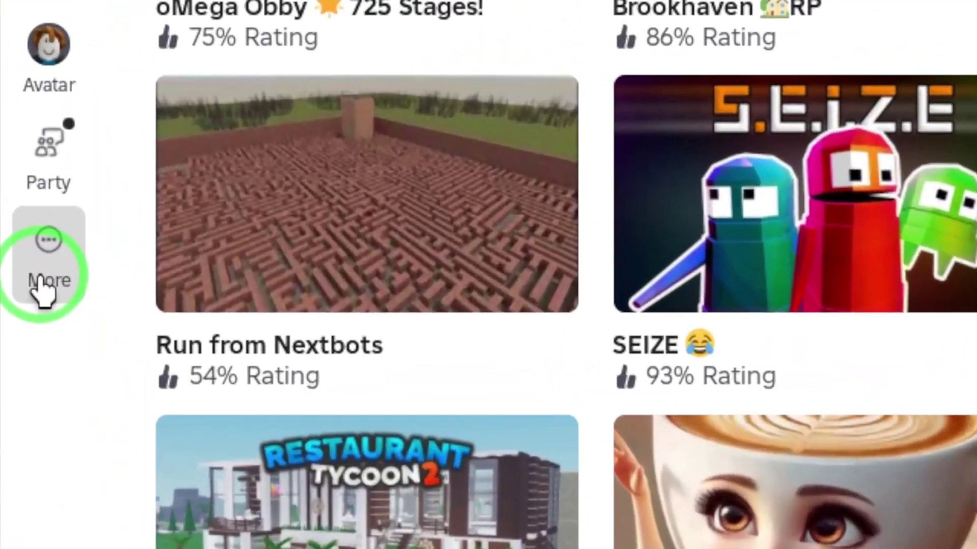
# - Go to More, then Settings, to reach the Notifications settings page
pyautogui.click(26, 218)
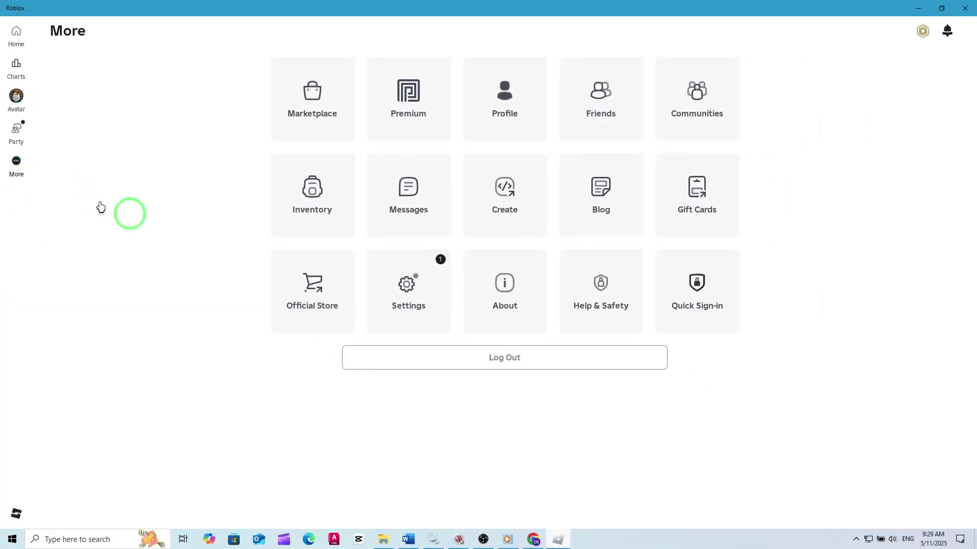
pyautogui.click(409, 286)
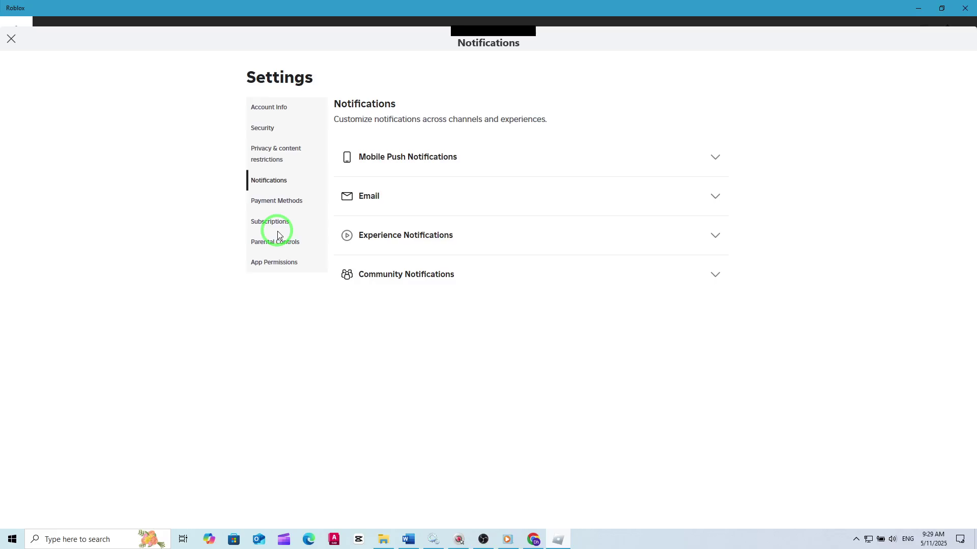
# - Expand the Mobile Push Notifications category to show its individual alert toggles
pyautogui.click(409, 158)
pyautogui.scroll(-2, 409, 159)
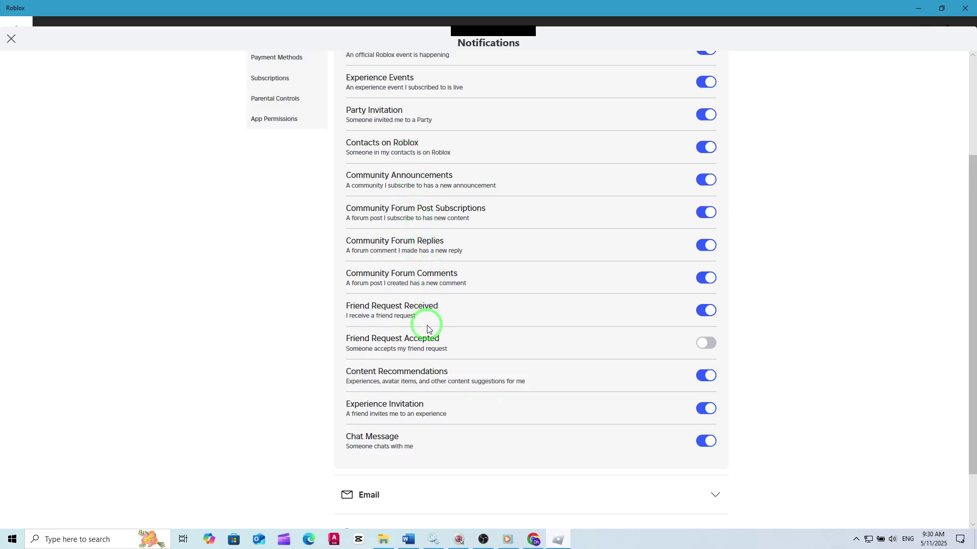
# - Switch the Friend Request Received push toggle off (grey)
pyautogui.click(706, 310)
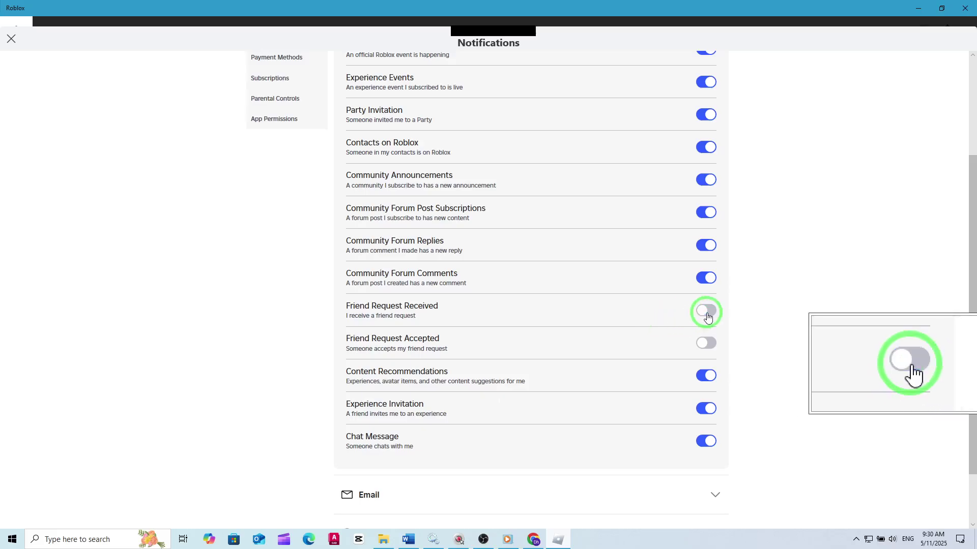